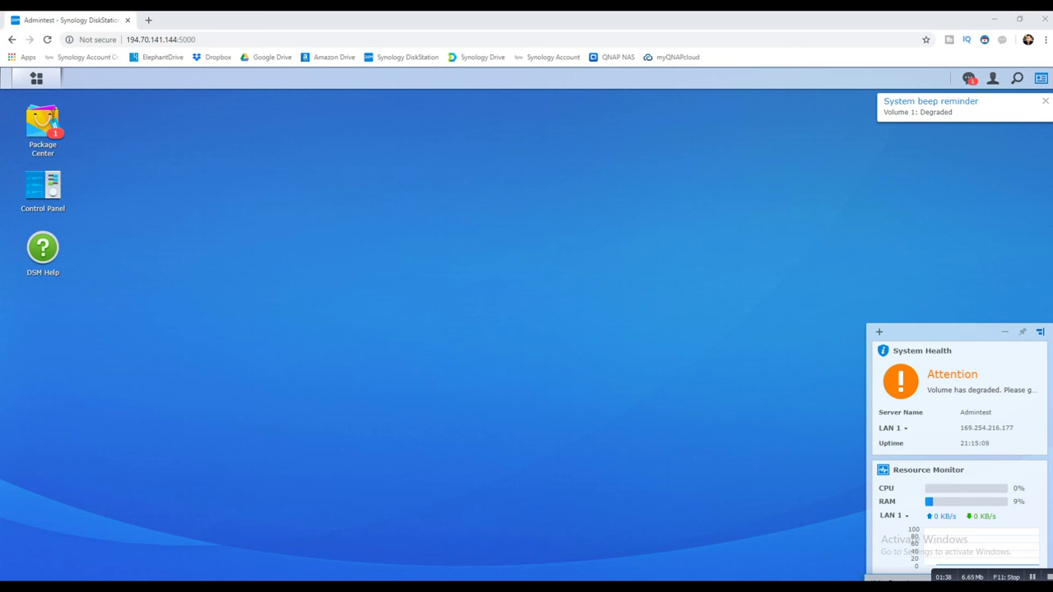
Step: Open Storage Manager and examine the details of Storage Pool 1
click(36, 77)
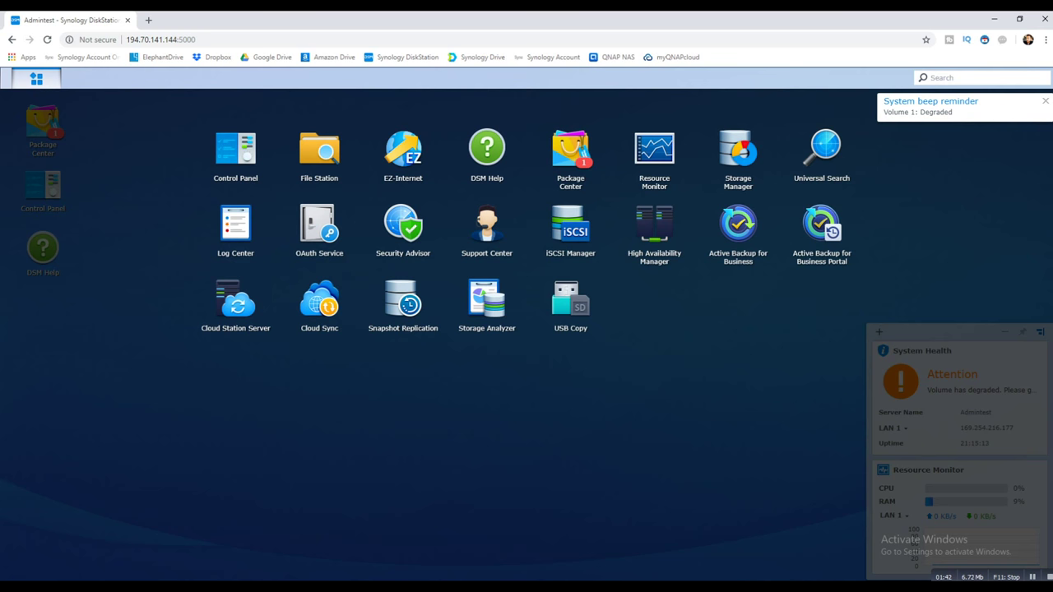
click(36, 78)
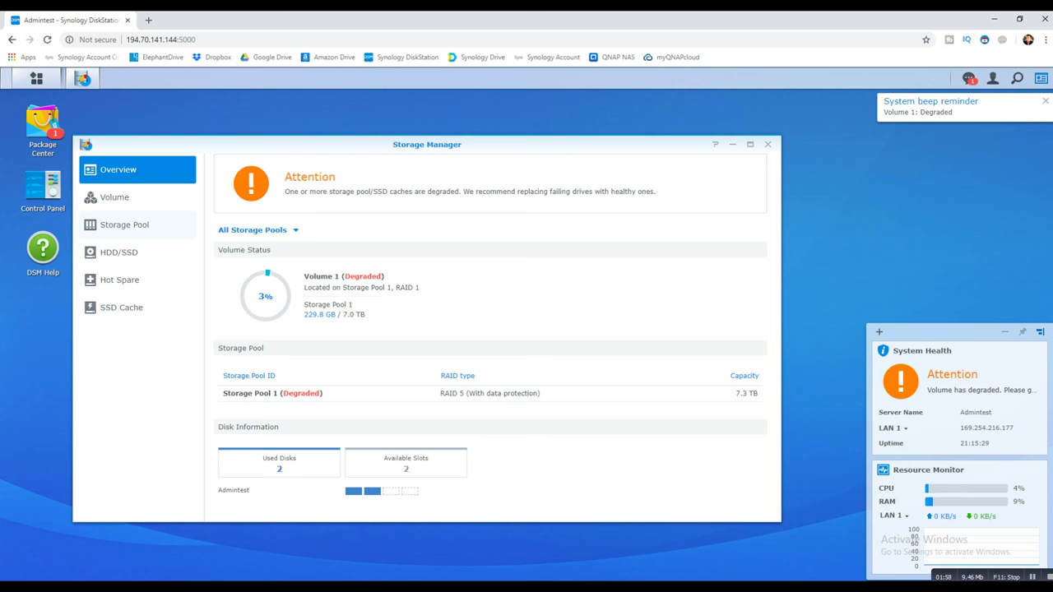
click(125, 225)
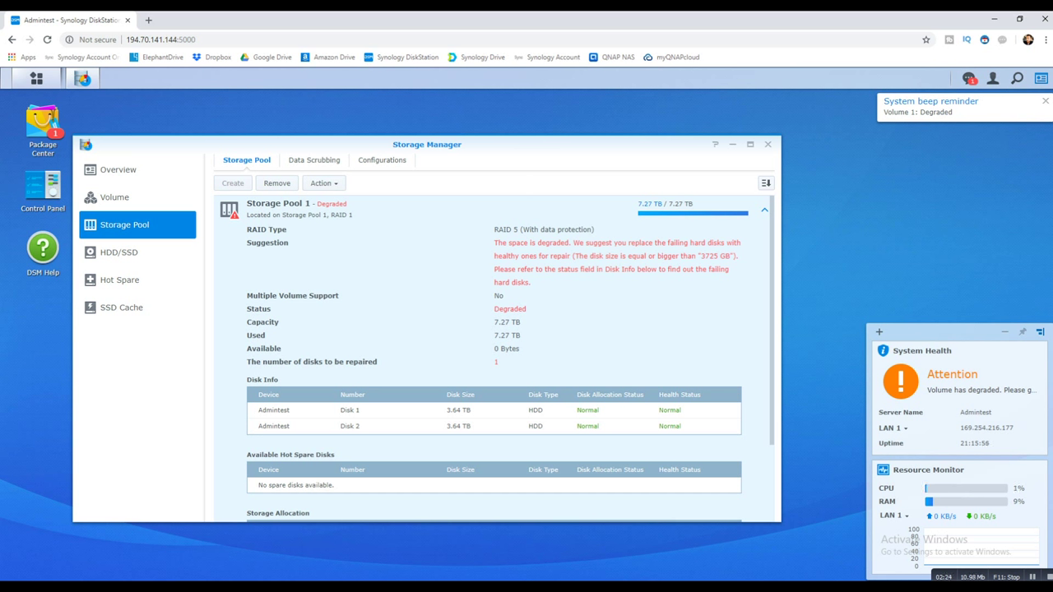
scroll(493, 359, down, 2)
scroll(494, 358, up, 2)
Step: Read the system notifications about the storage pool and close the notification list
click(968, 78)
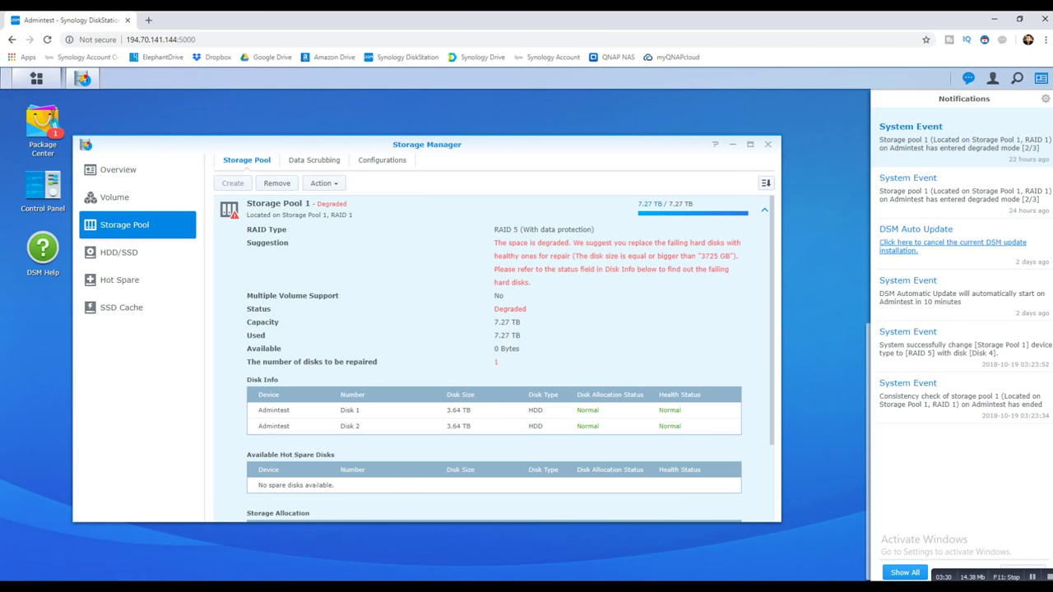
click(968, 78)
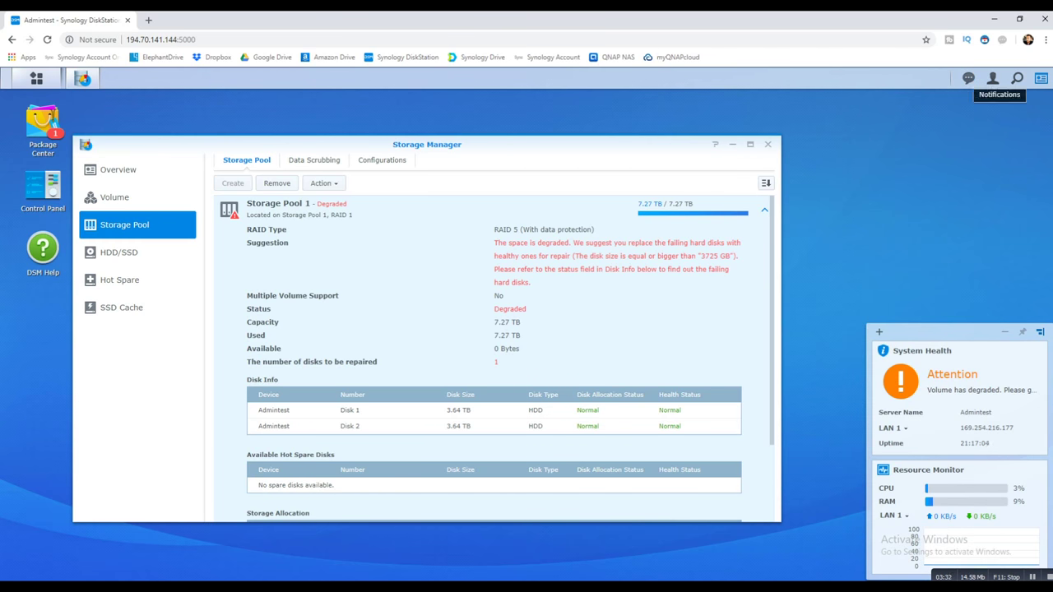
click(968, 78)
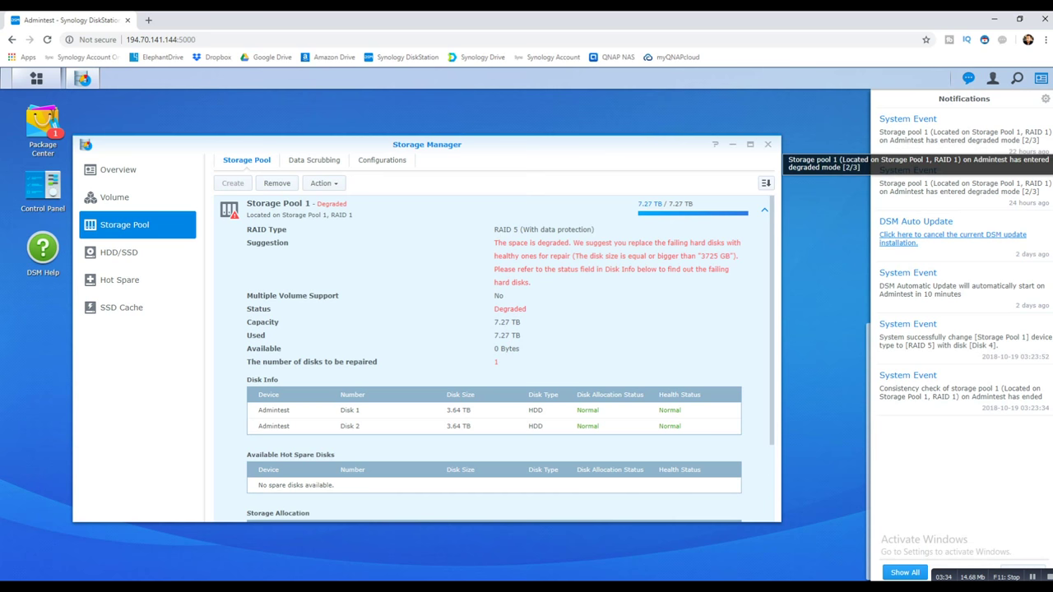
click(968, 78)
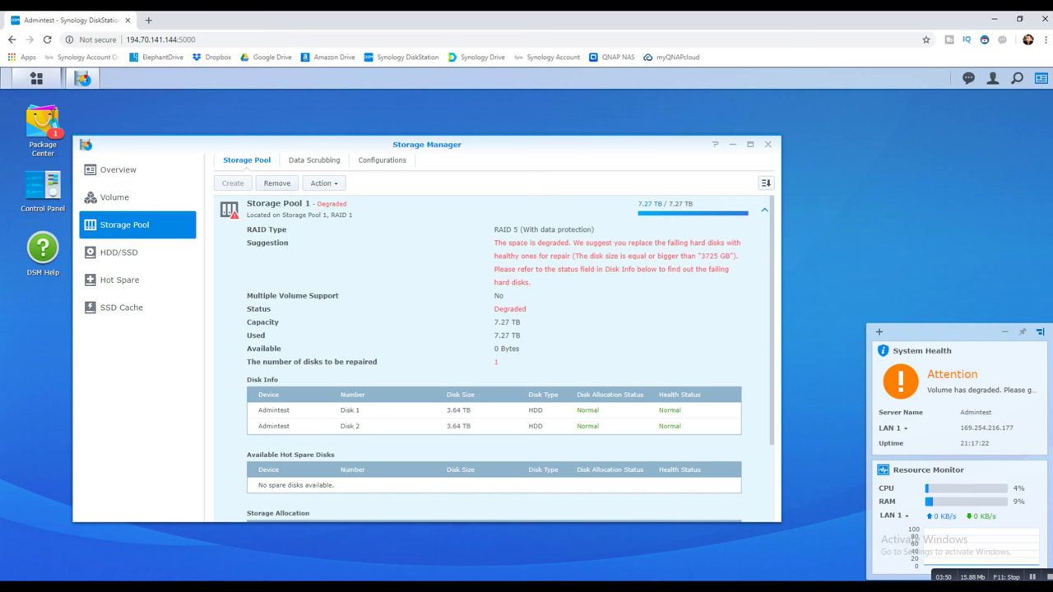
Step: Check which actions are available for the storage pool and view the details of Volume 1
click(324, 184)
click(324, 183)
click(136, 197)
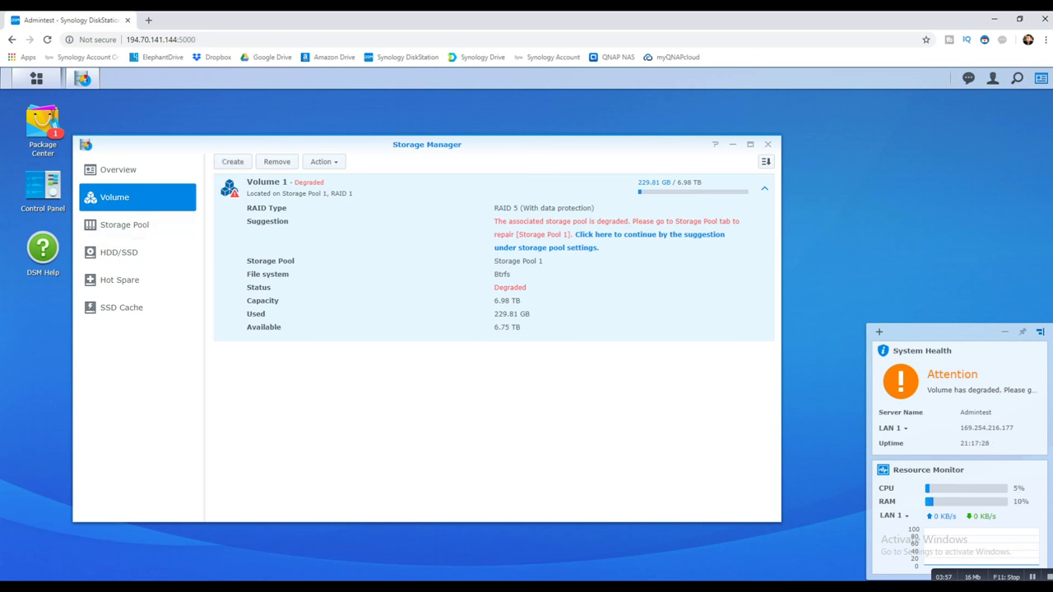
Step: Examine the drive details of Disk 1, Disk 2 and Disk 4
click(136, 252)
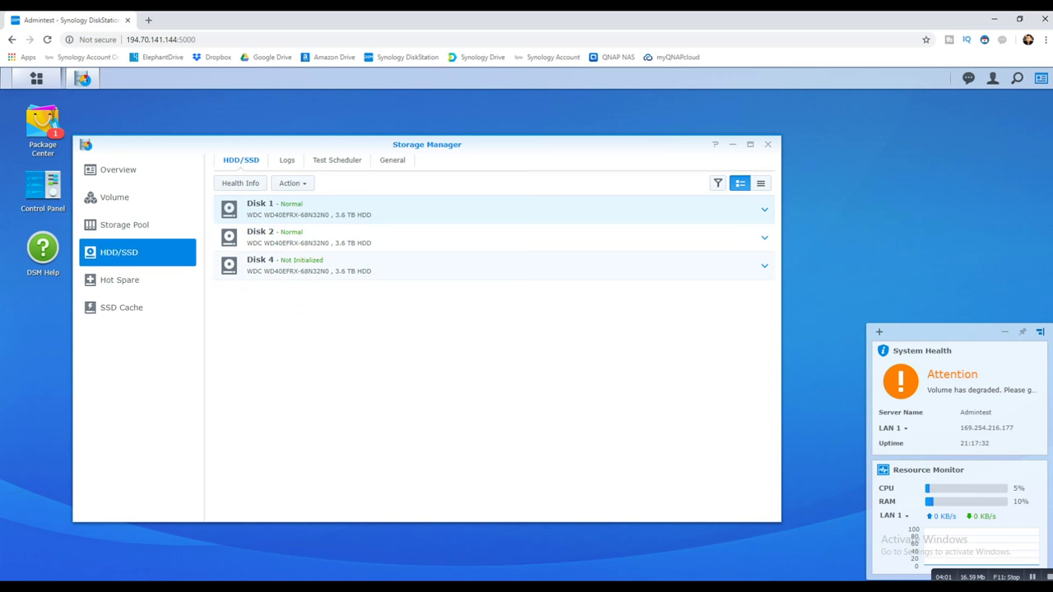
click(309, 266)
click(764, 210)
click(765, 209)
click(765, 237)
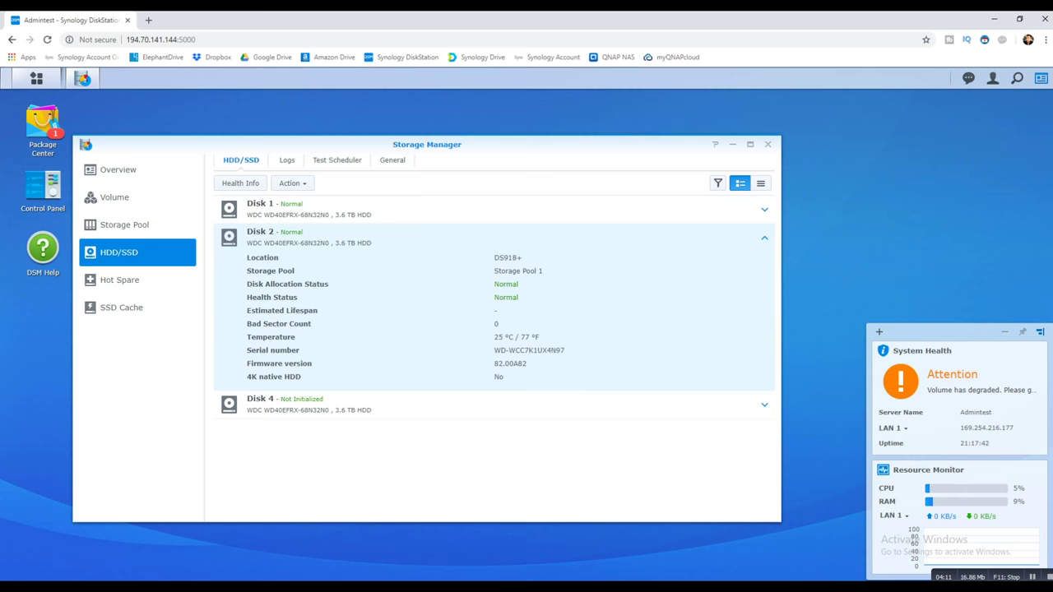
click(765, 238)
click(764, 266)
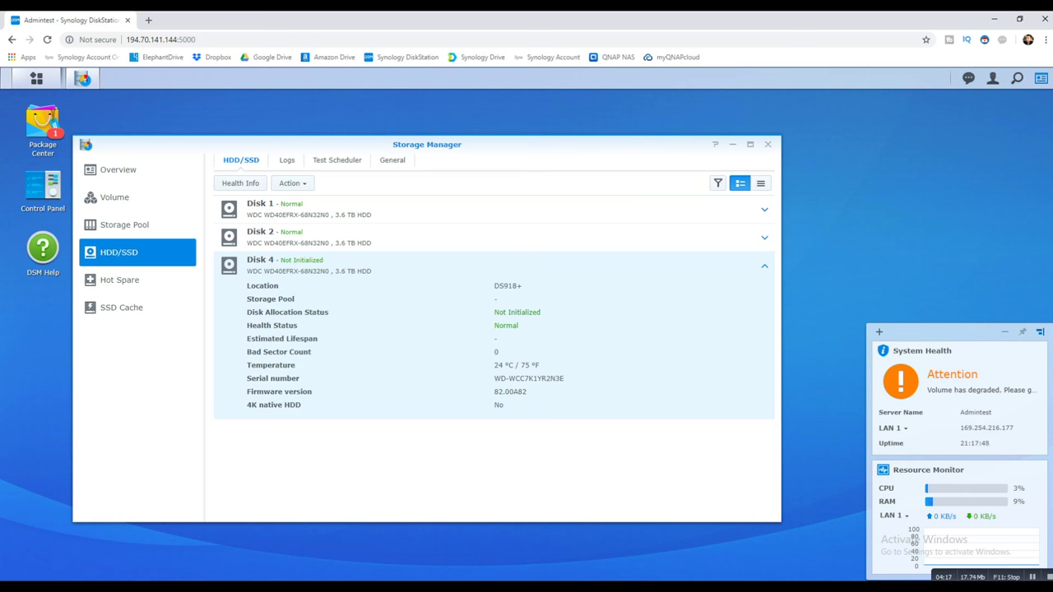
Step: Check which actions are available for Disk 4 and view the hot spare page
click(292, 183)
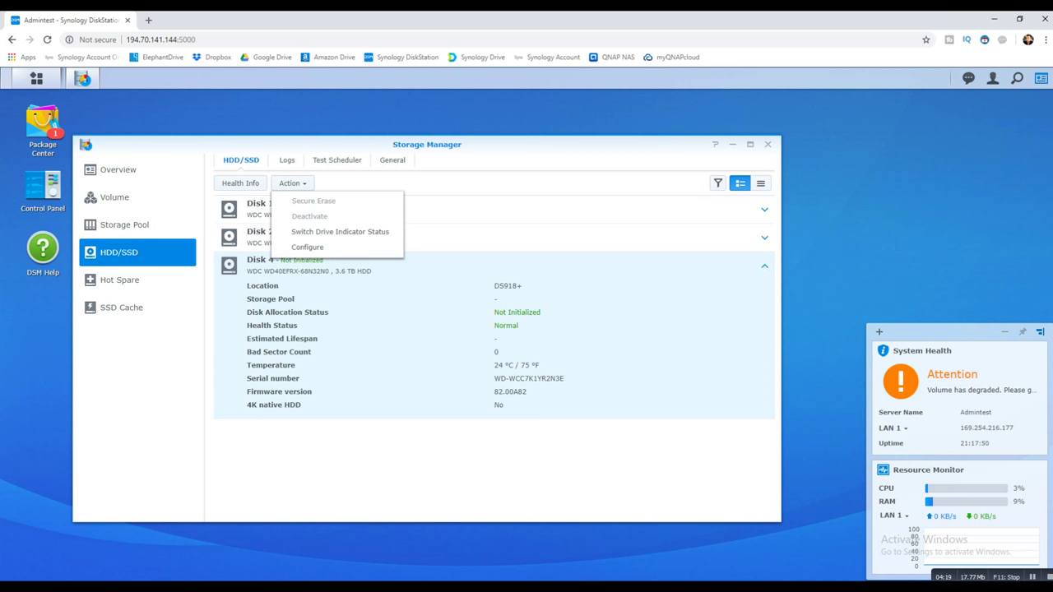
click(292, 183)
click(395, 210)
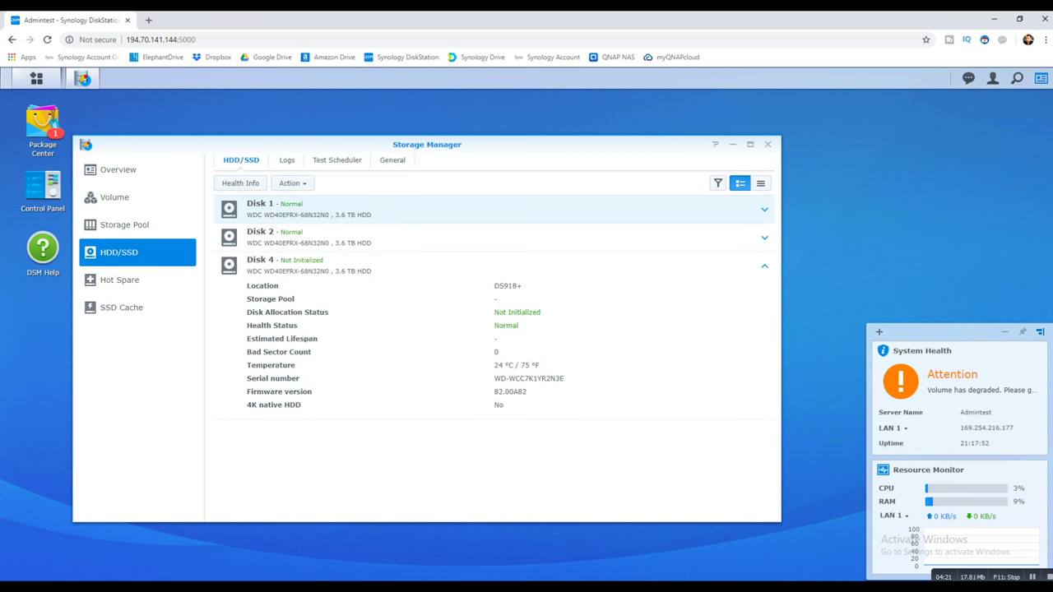
click(120, 281)
click(119, 253)
click(120, 281)
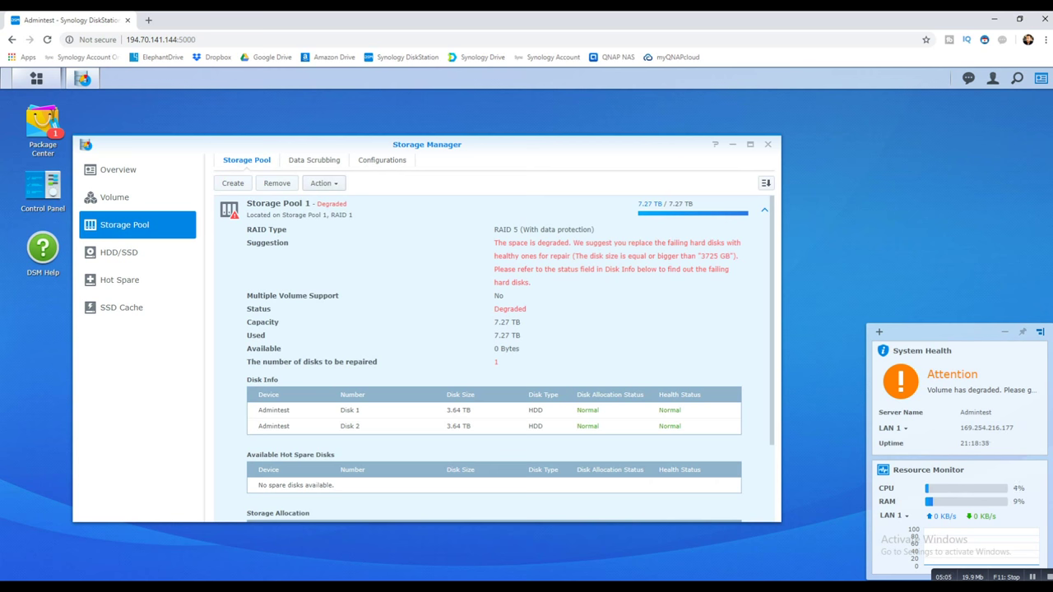
Step: Repair Storage Pool 1 with Disk 4, accepting that all data on that disk is erased
click(324, 183)
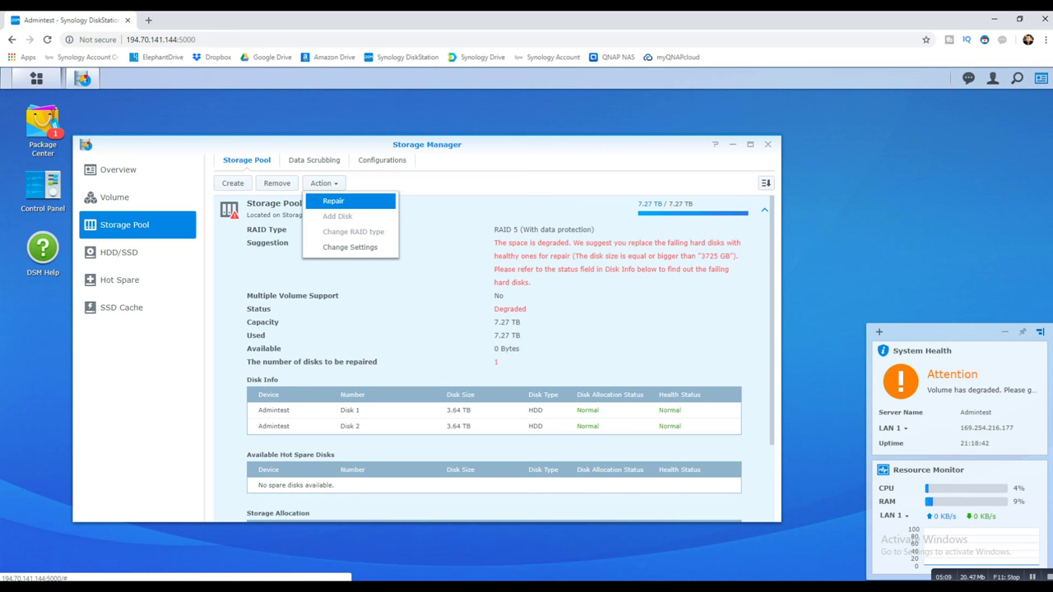
click(333, 201)
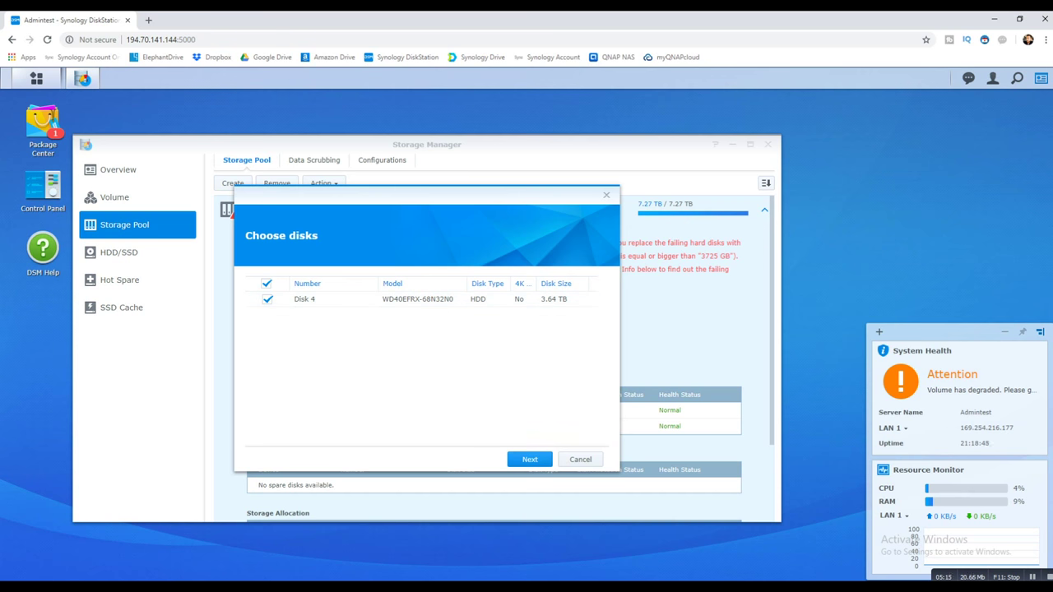
click(530, 459)
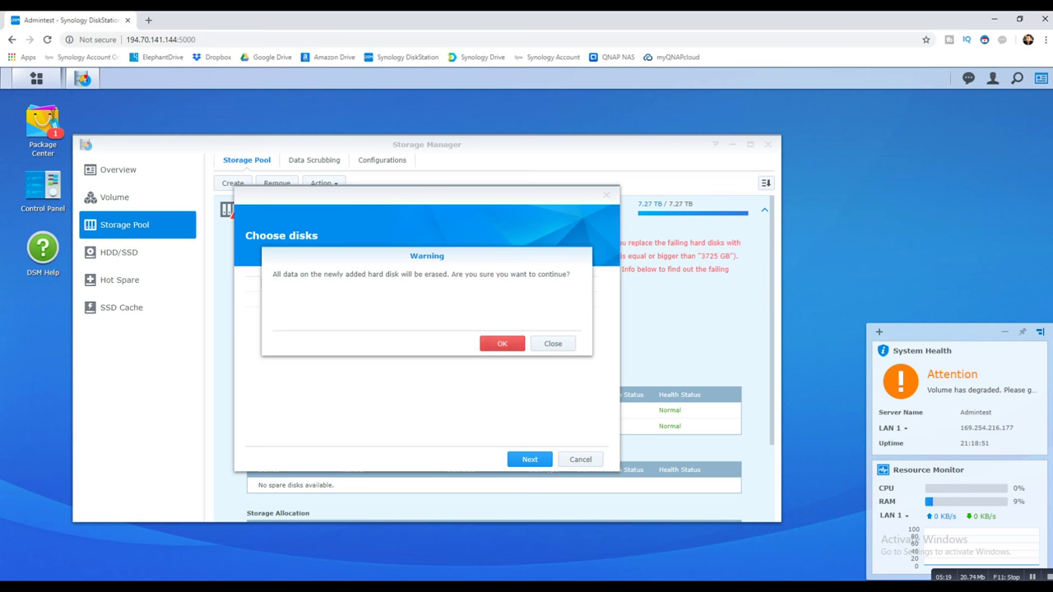
click(501, 343)
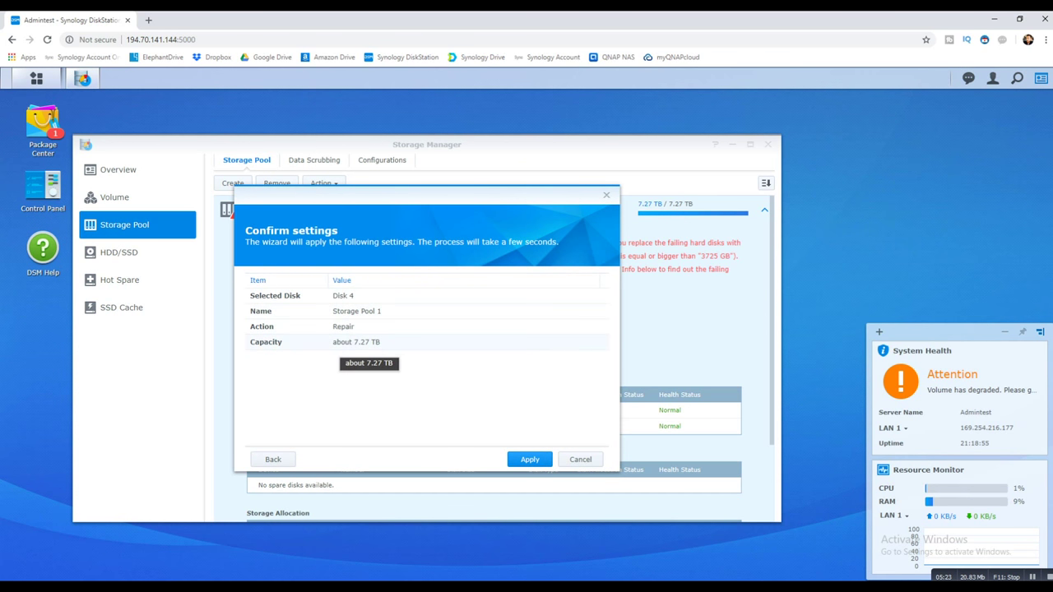
click(530, 459)
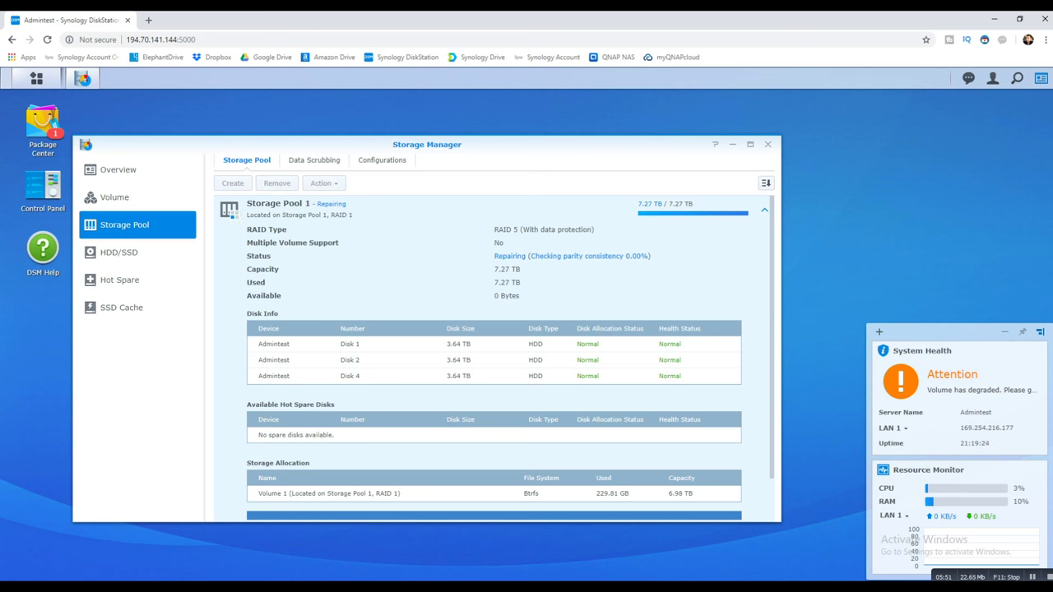
Step: In File Station, download P1030333.MP4 from the "10GBe over RJ45 or SFP+" folder within 50G TEST > 10G TEST FILES - 35GB
click(37, 78)
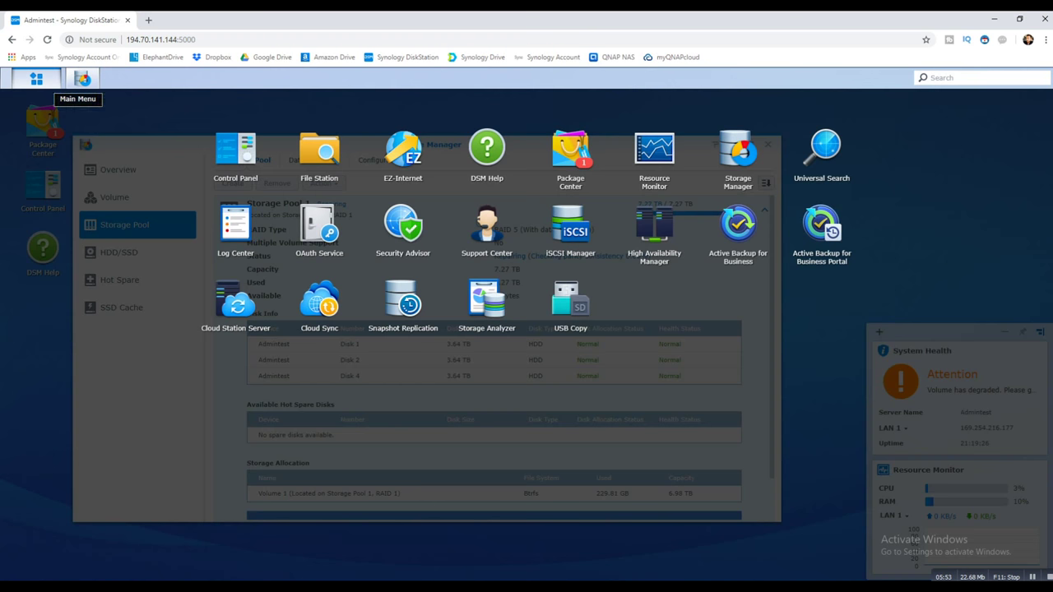
click(319, 151)
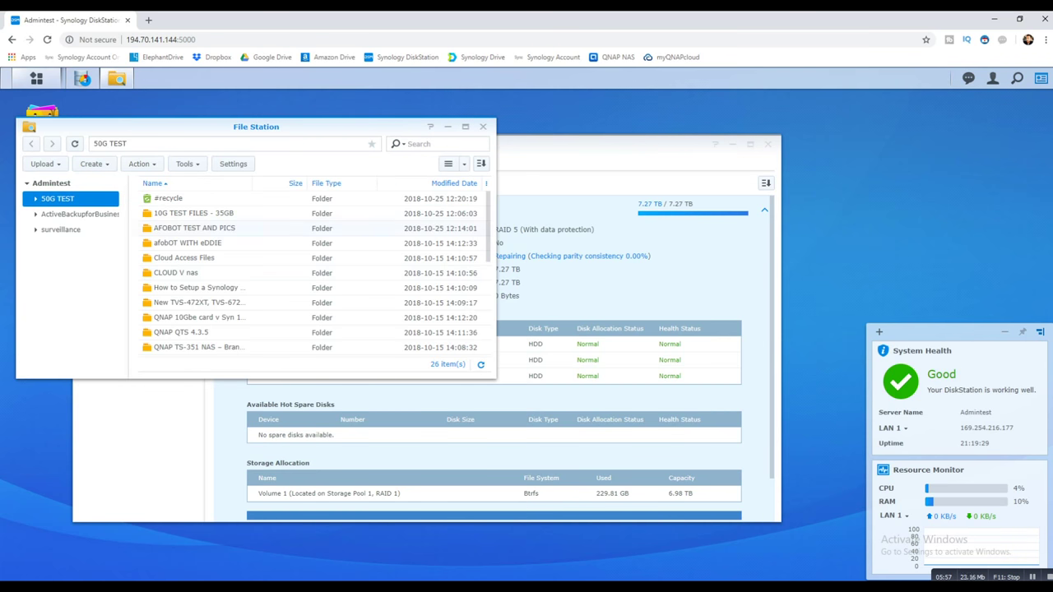
double_click(193, 213)
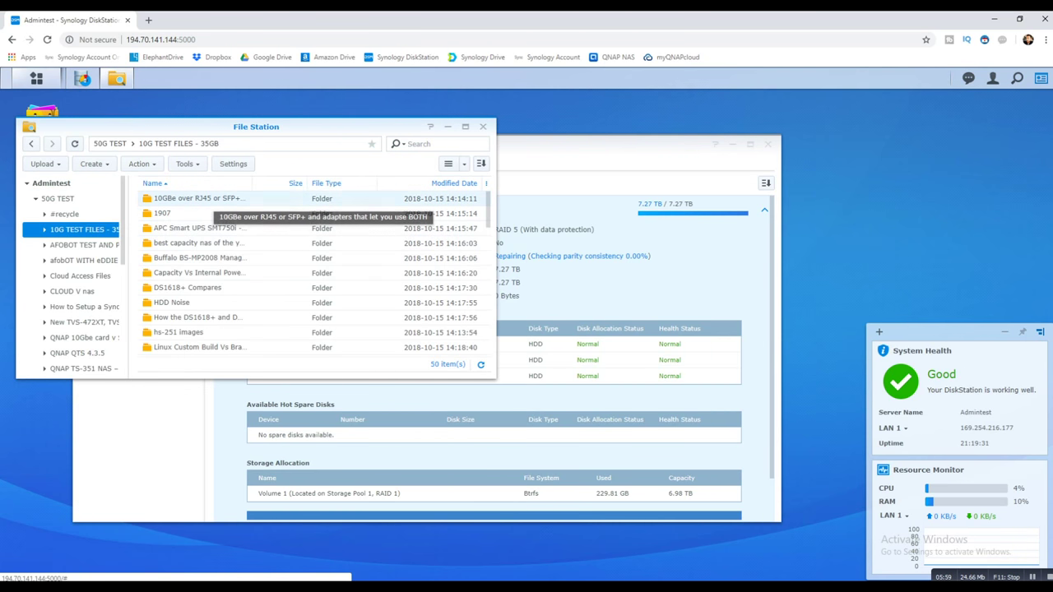
double_click(193, 198)
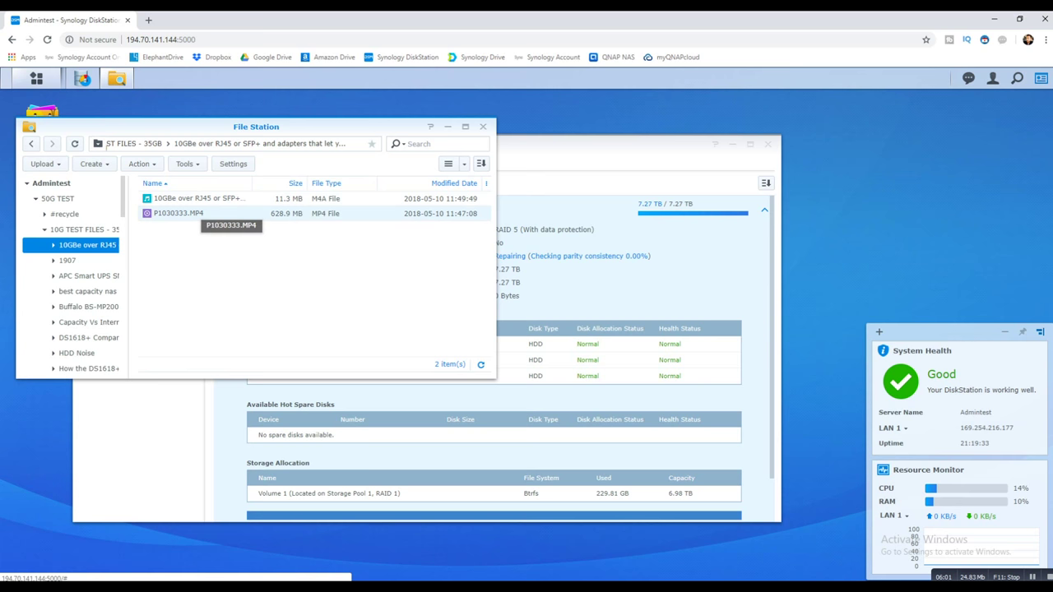
right_click(176, 211)
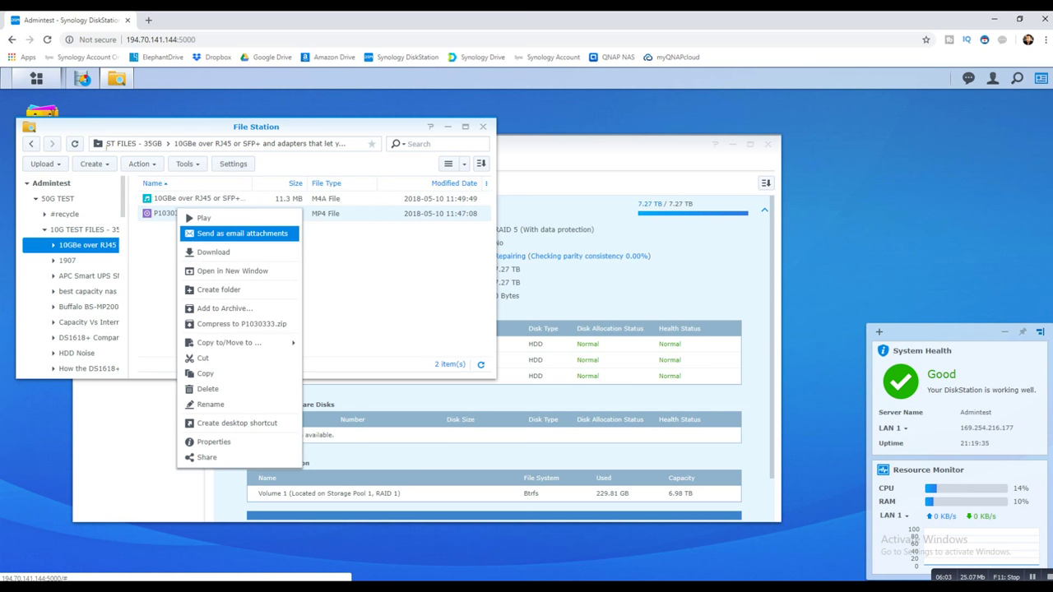
click(231, 253)
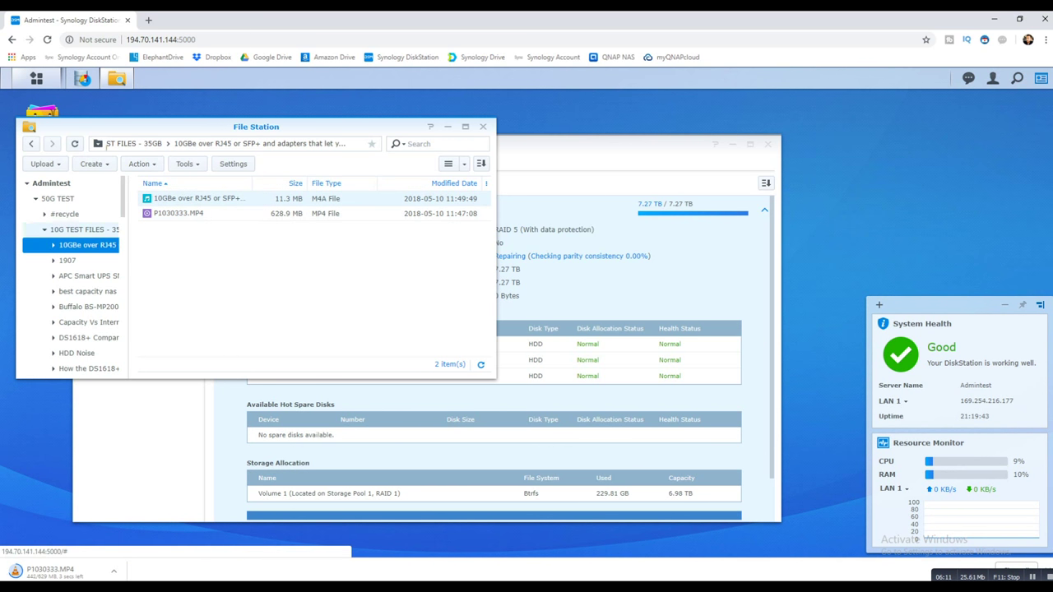
Step: Preview a Synology RS1219+ unboxing photo from the 1907 folder, and close the image viewer and File Station
click(69, 261)
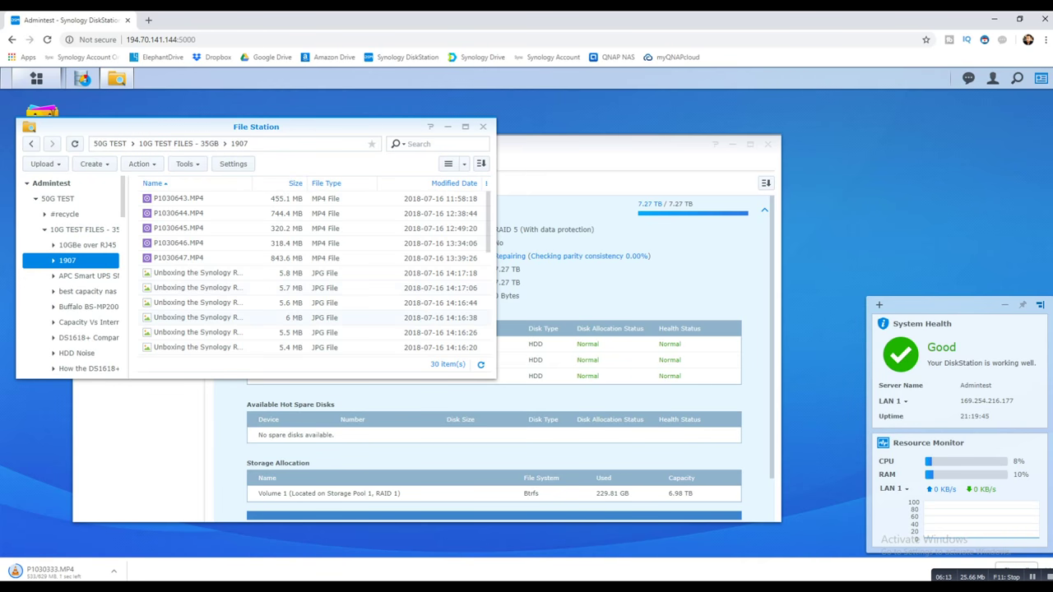
scroll(217, 265, down, 2)
double_click(217, 265)
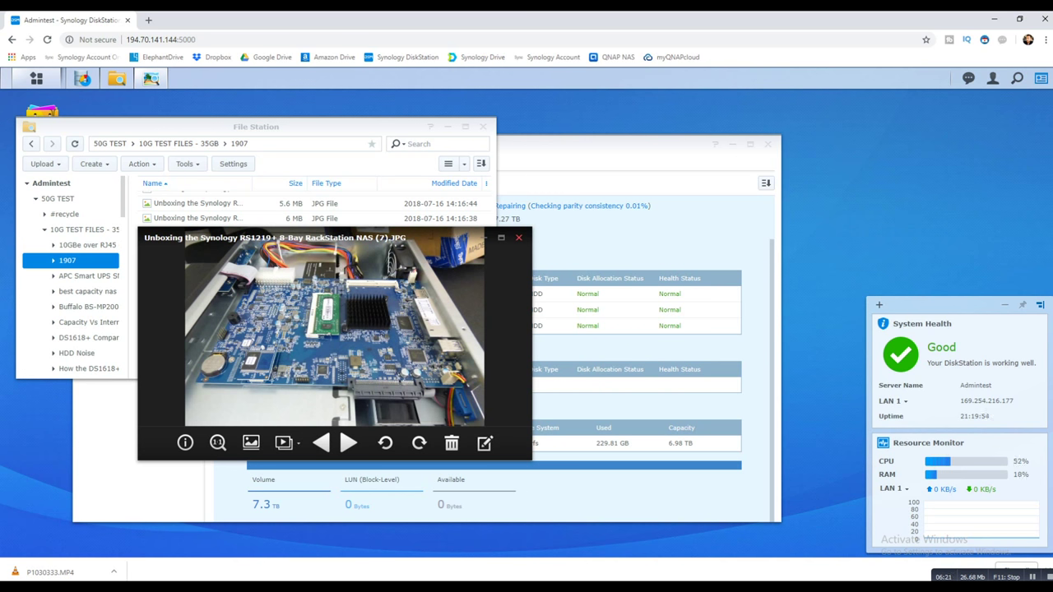
click(519, 238)
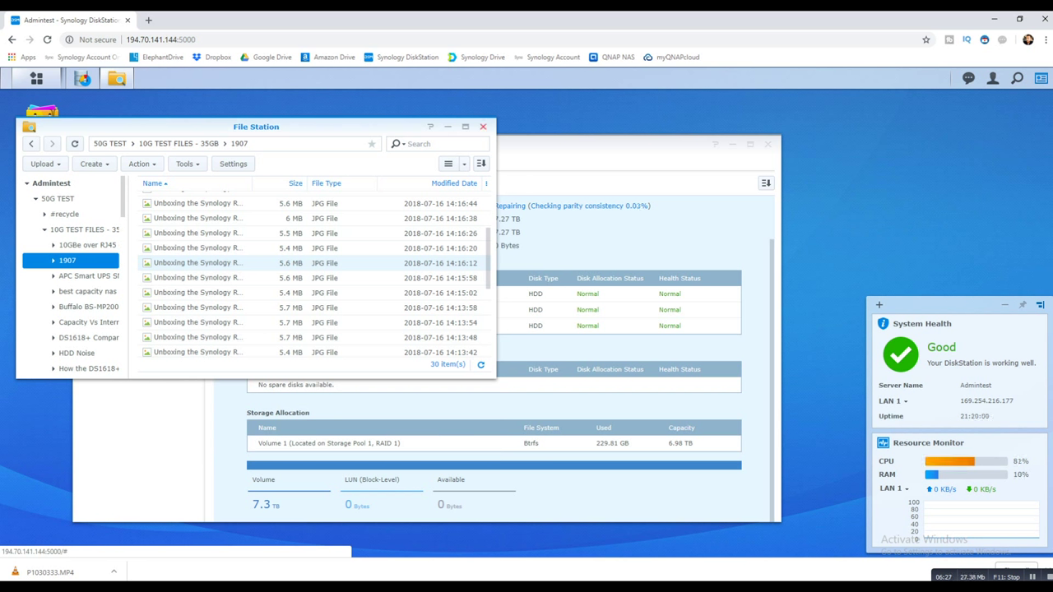
click(483, 126)
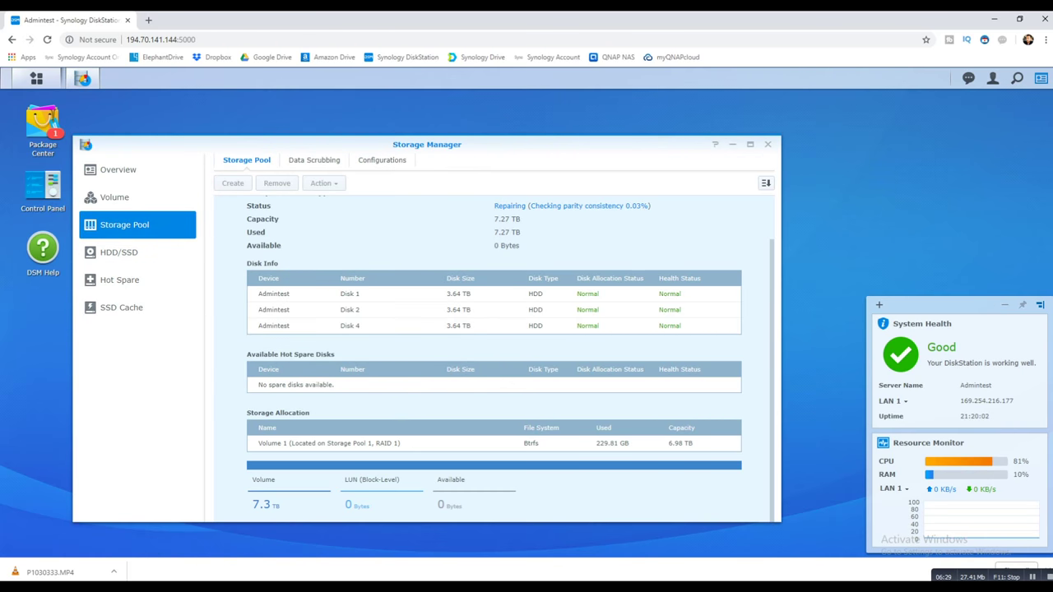
Step: Check the repair status of Storage Pool 1 and its data scrubbing status in Storage Manager
scroll(494, 354, up, 1)
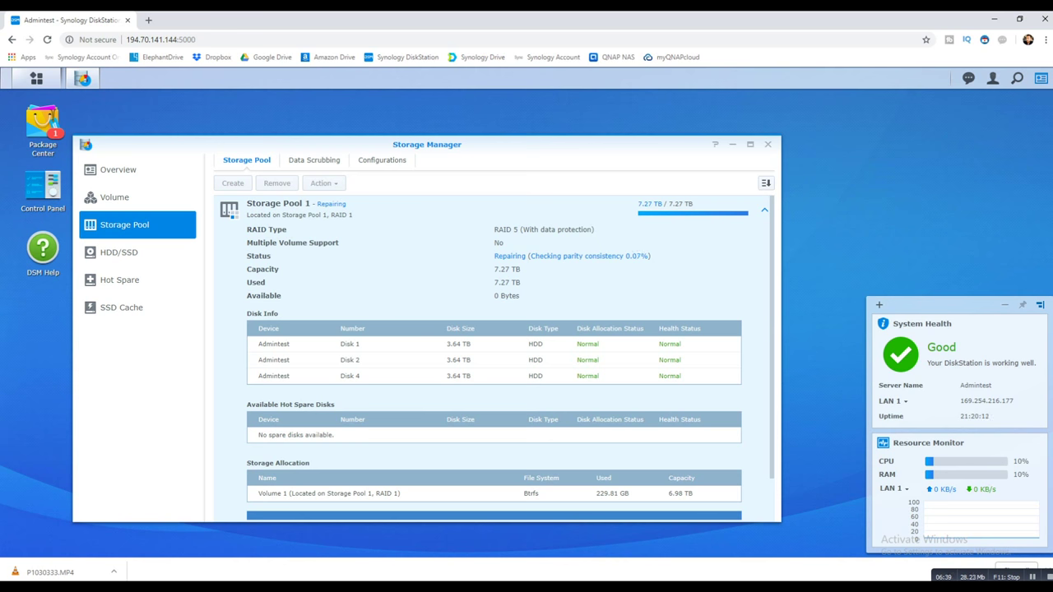
click(314, 160)
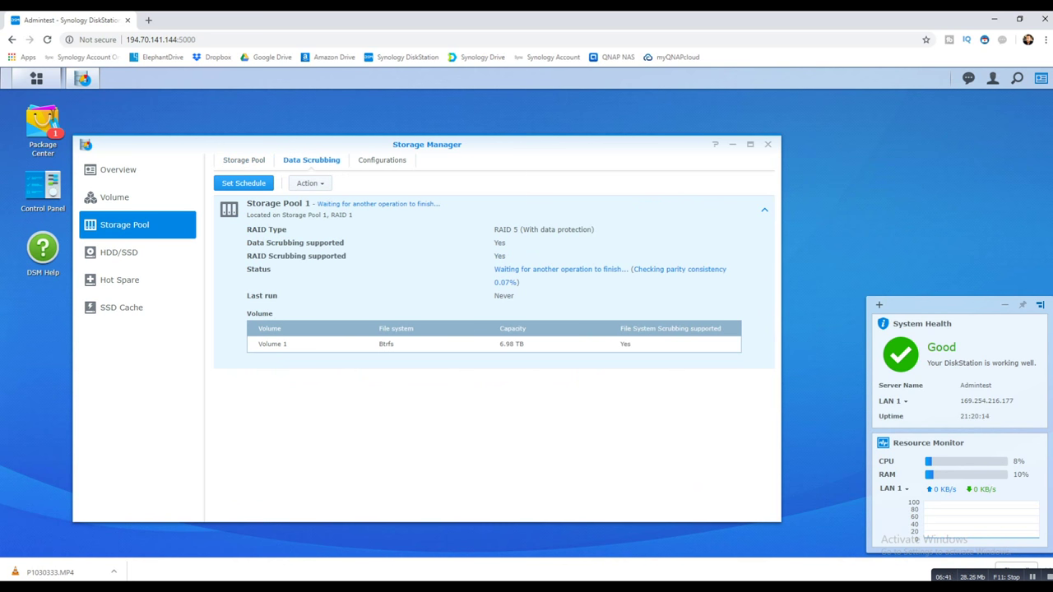
click(244, 160)
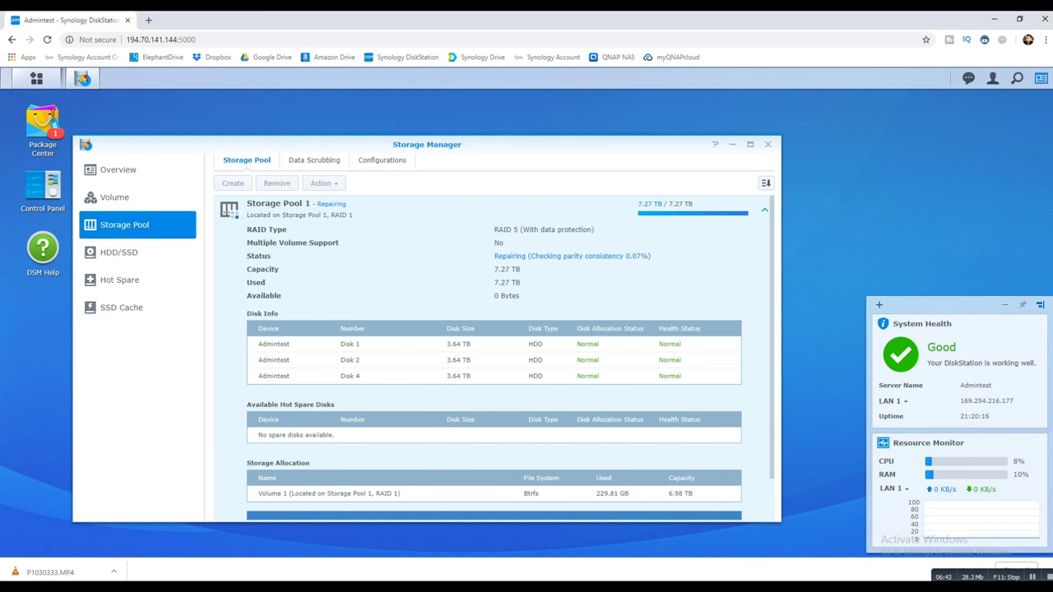